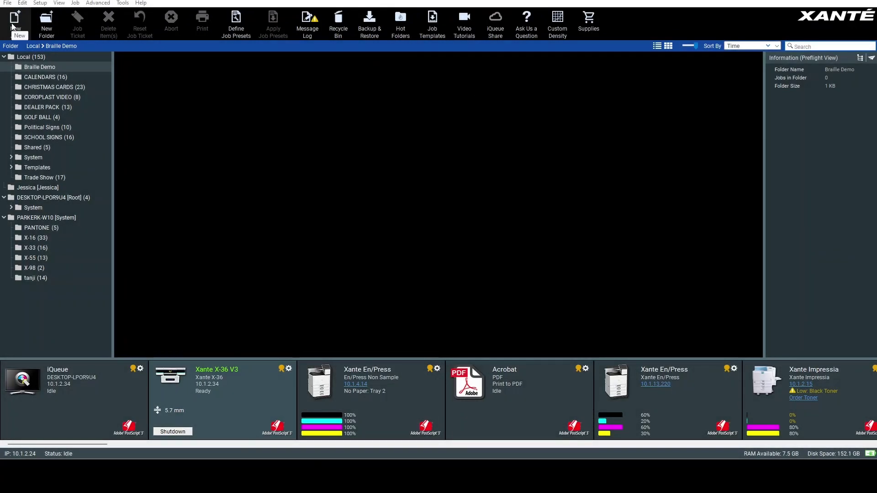
Start a new blank job titled "Braille" with the Xante X-36 as the target device.
left_click(12, 27)
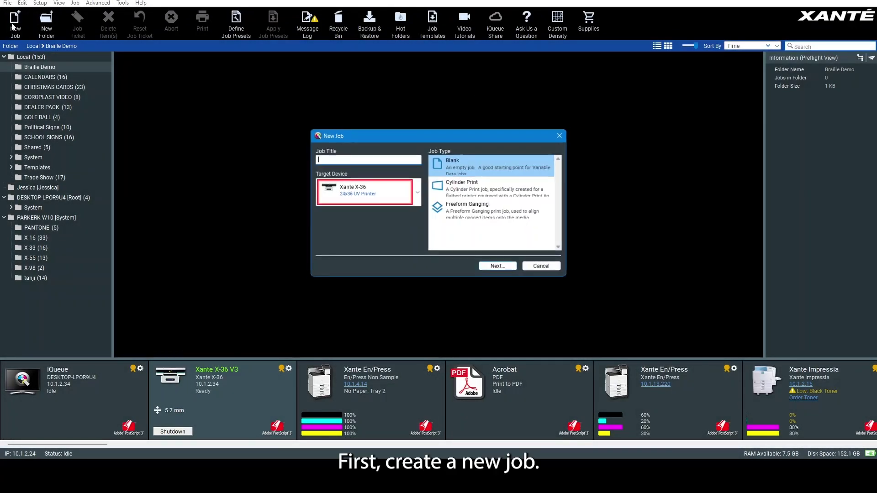
left_click(352, 161)
type("Braille")
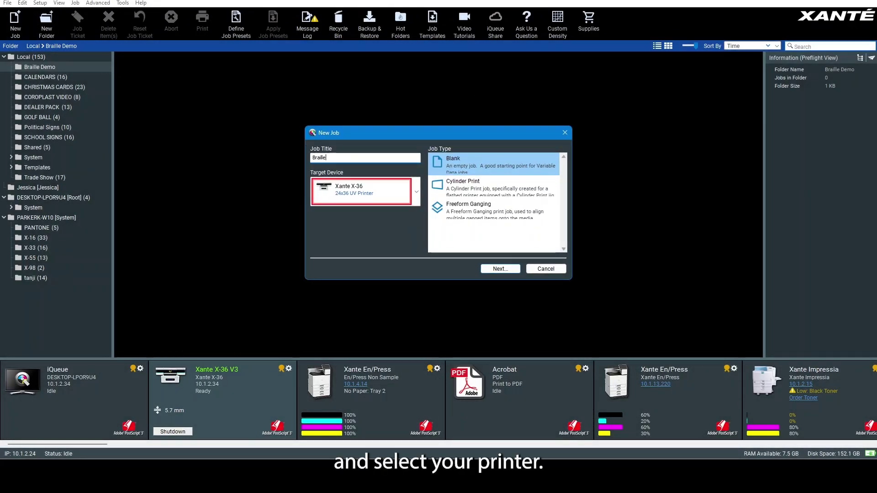
left_click(363, 191)
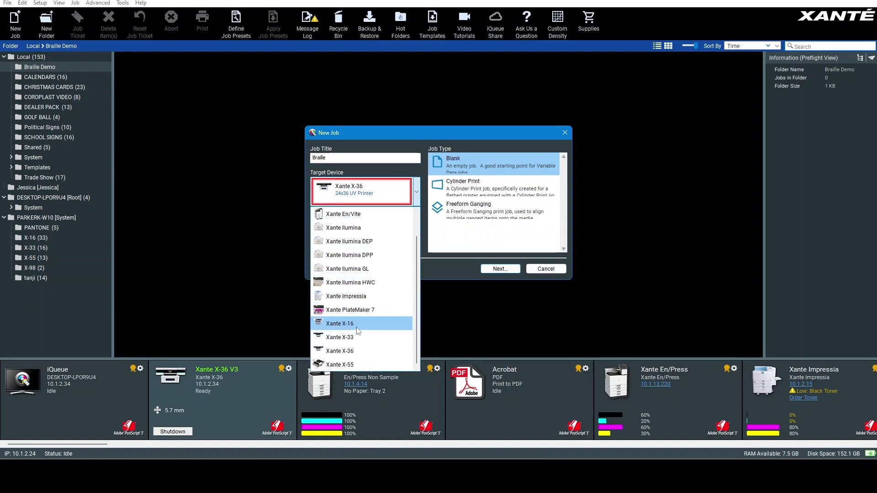
left_click(357, 351)
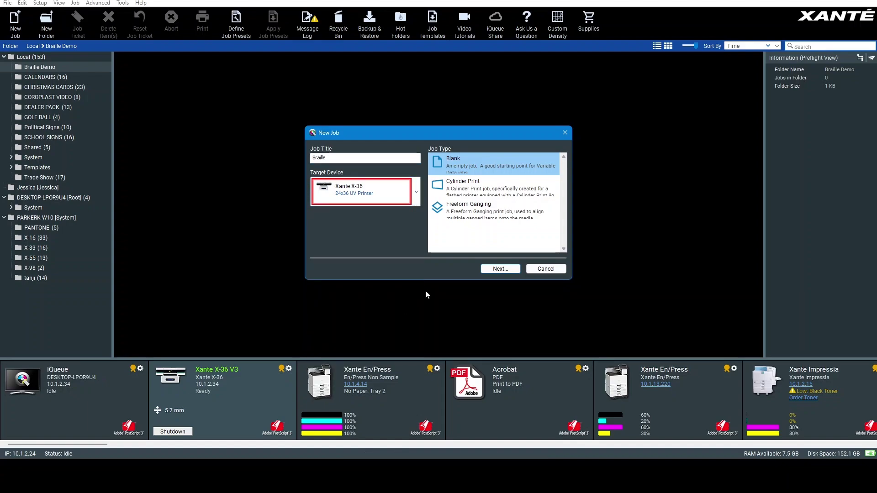
Use the 6.1" x 6.1" media size for the job and create it.
left_click(497, 271)
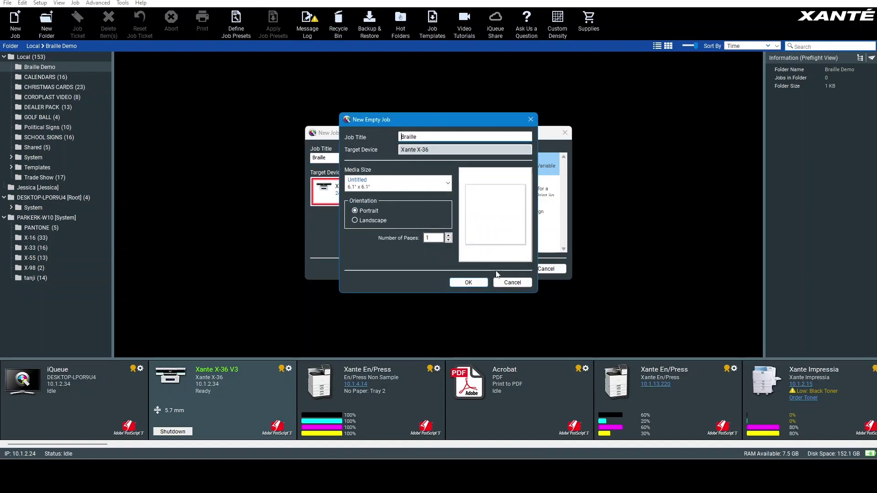
left_click(446, 188)
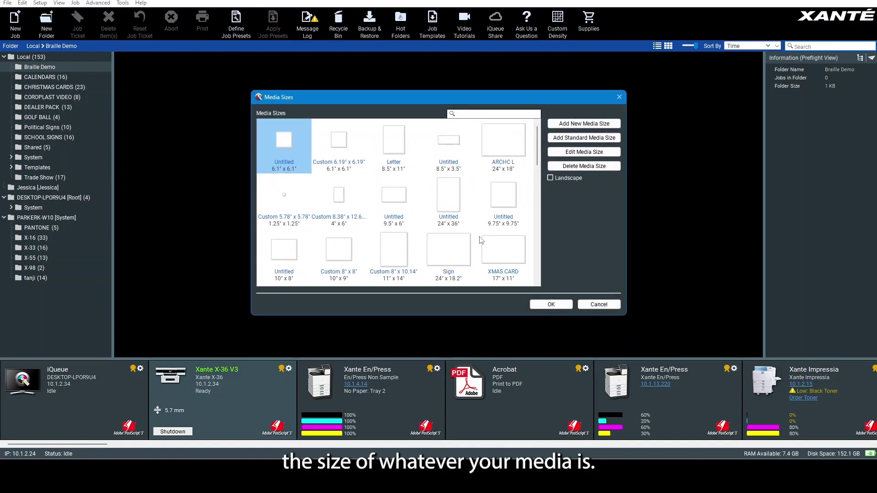
left_click(545, 305)
left_click(473, 282)
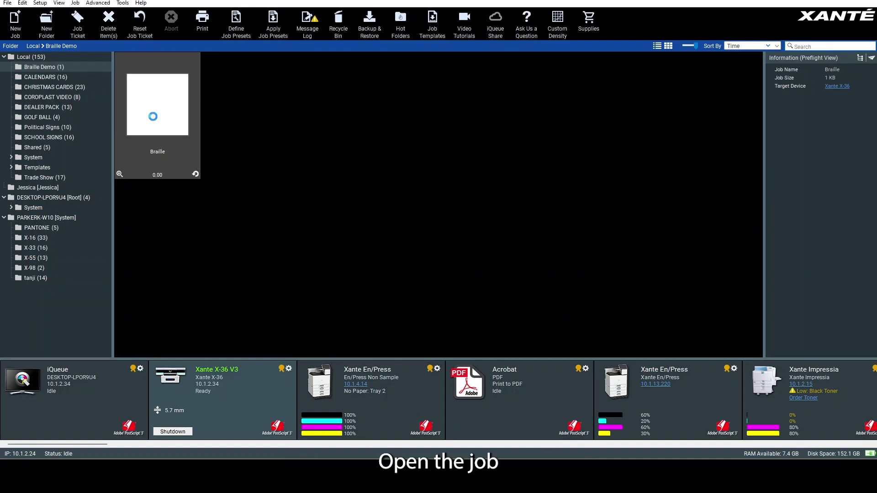
Open the Braille job's add-ons and draw a fill shape about 6.33 by 6.26 in covering the whole page.
double_click(174, 116)
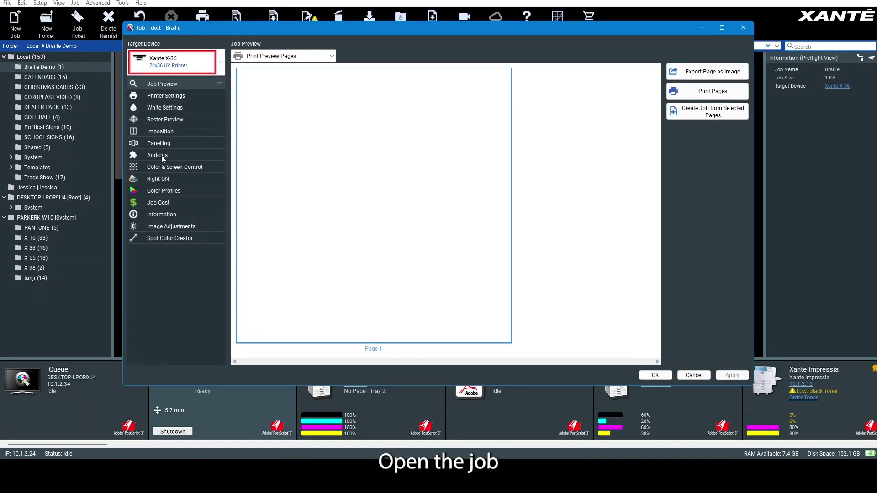
left_click(161, 155)
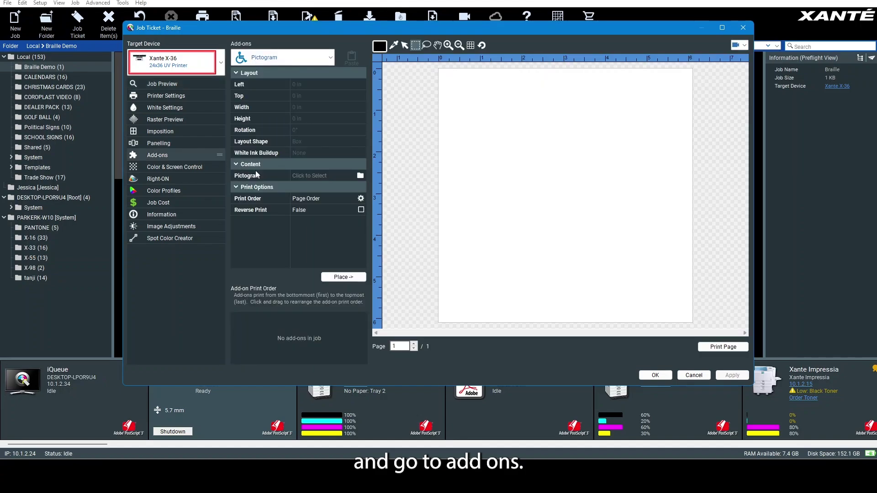
left_click(329, 60)
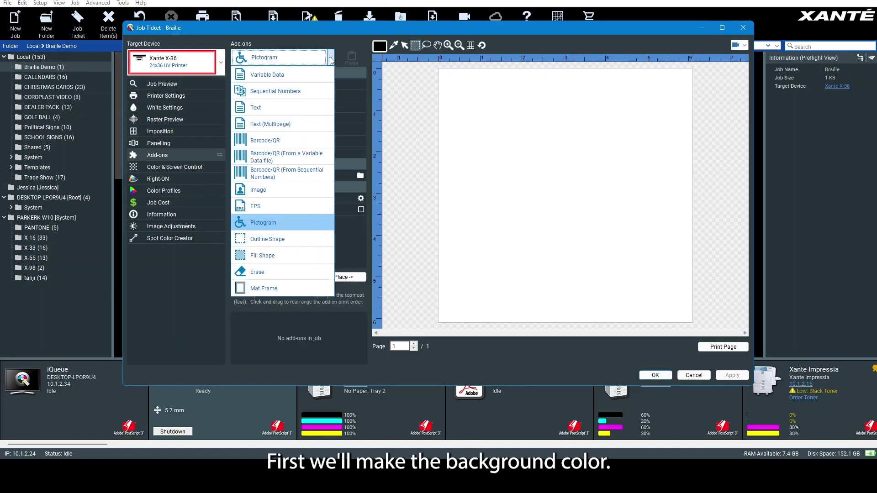
left_click(302, 260)
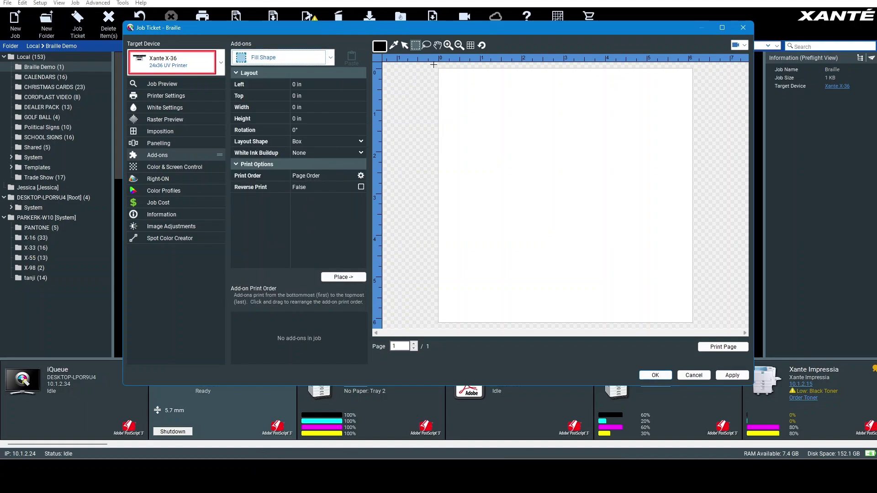
left_click_drag(434, 65, 697, 327)
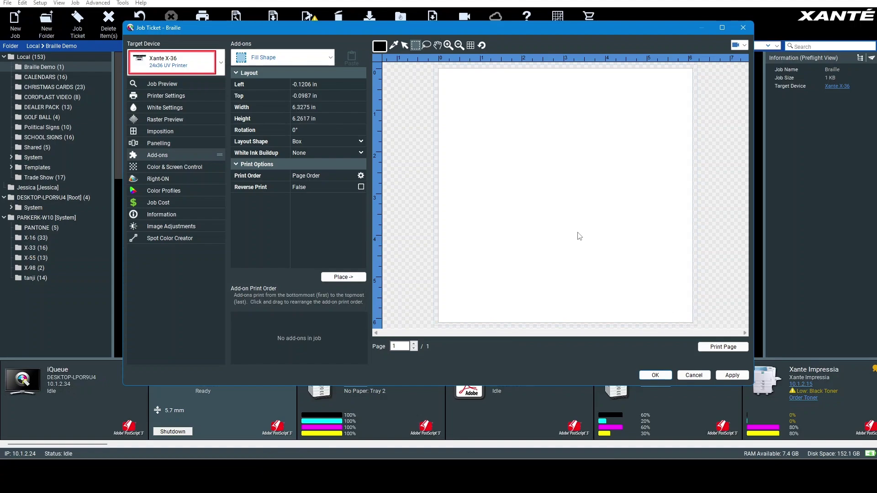
Set the fill shape's color to light blue (0080FF) and place it as the sign's background.
left_click(379, 47)
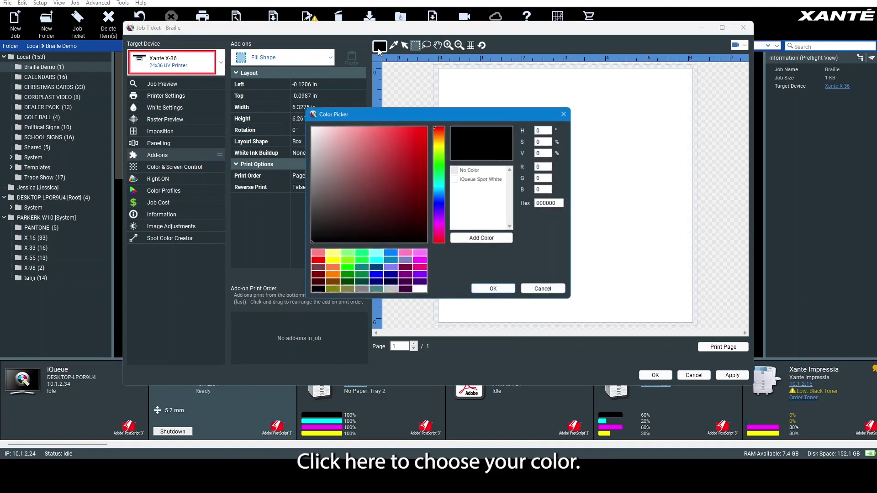
left_click(392, 255)
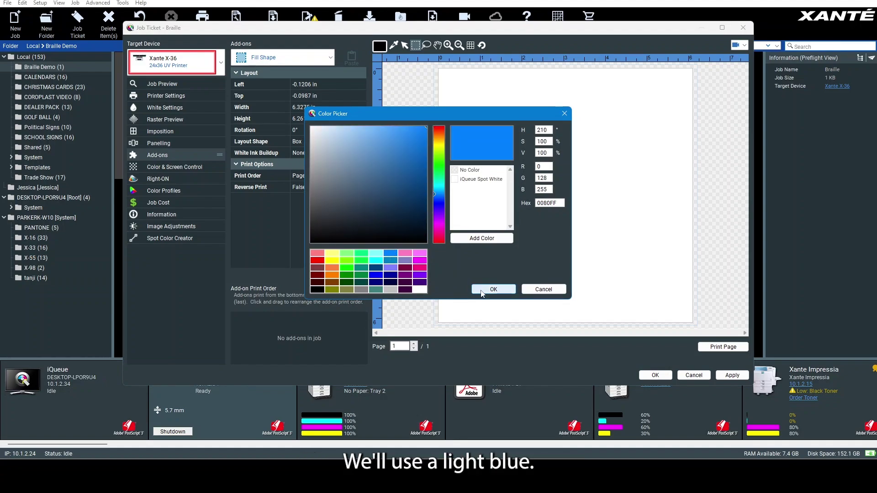
left_click(483, 292)
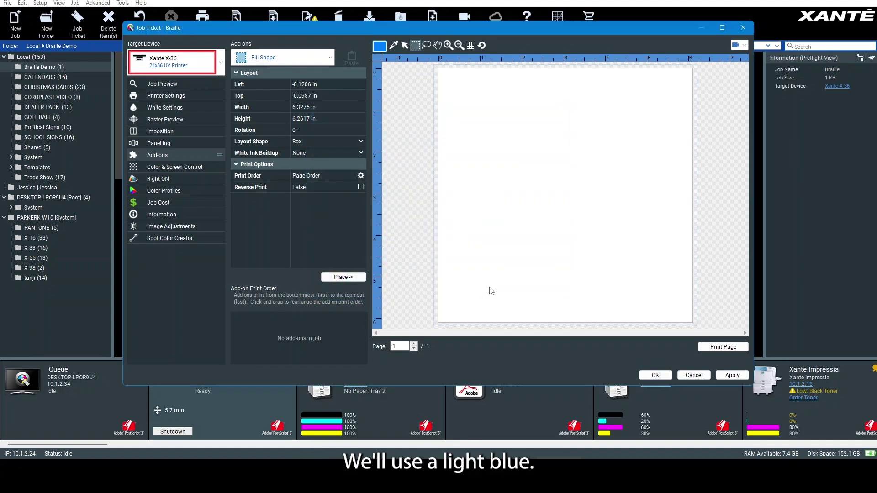
left_click(351, 279)
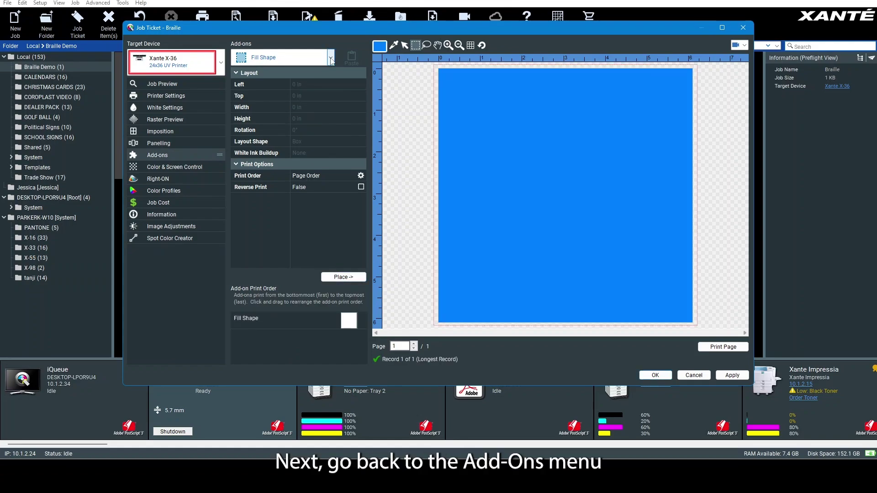
Set up a text add-on reading "RESTROOMS" in the iQ_Braille font.
left_click(330, 58)
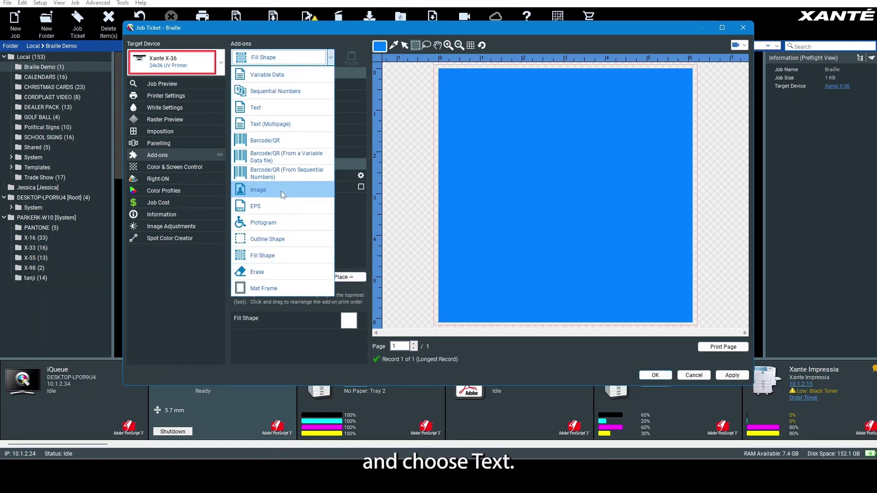
left_click(281, 109)
left_click(318, 183)
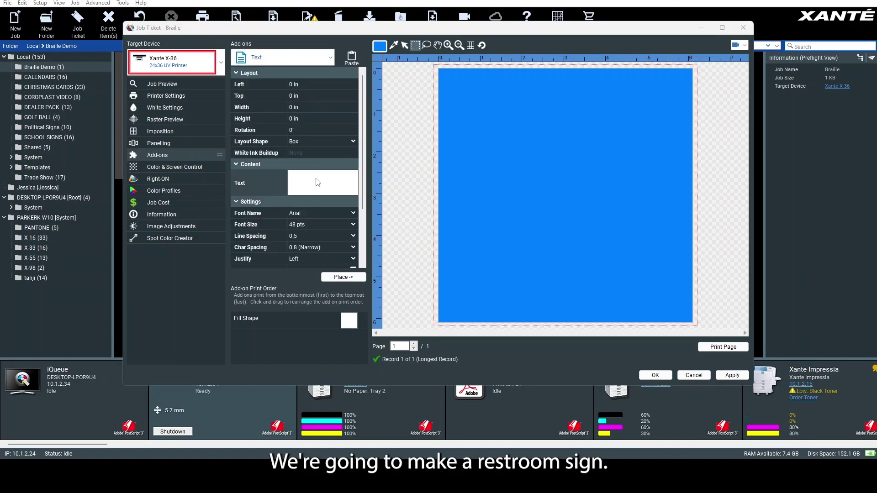
type("RESTROOM")
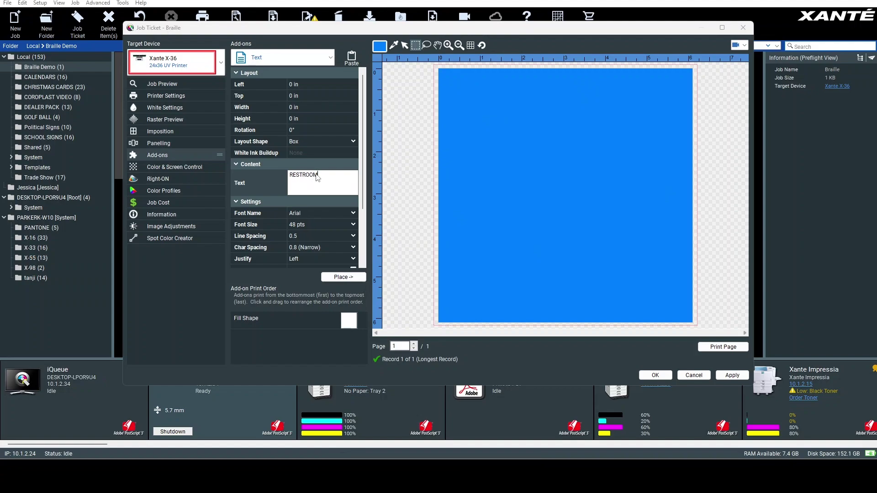
type("S")
left_click(353, 213)
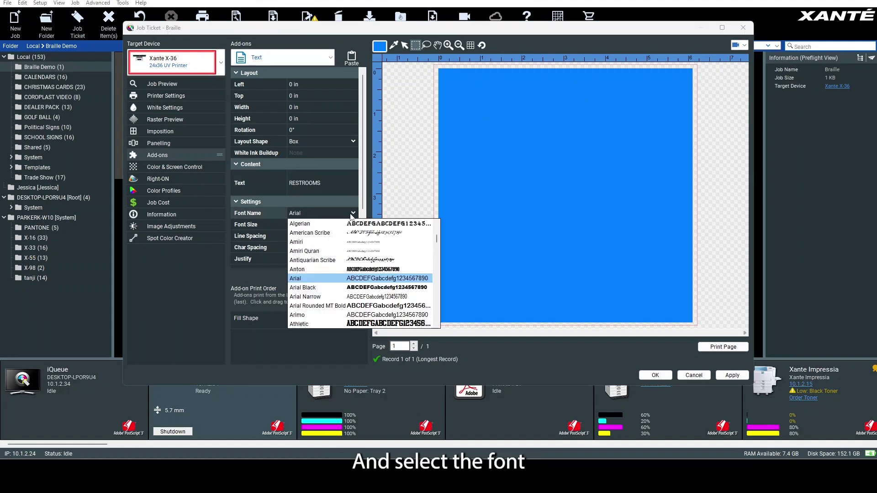
scroll(437, 233, "up", 5)
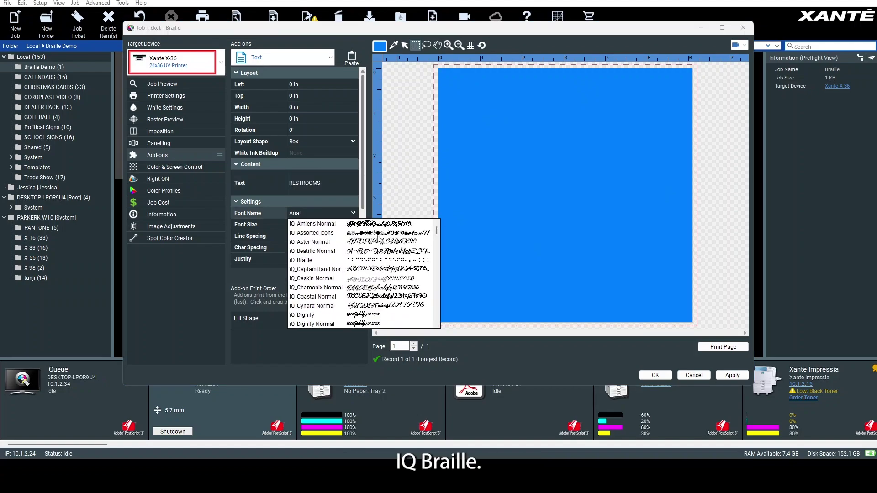
left_click(371, 260)
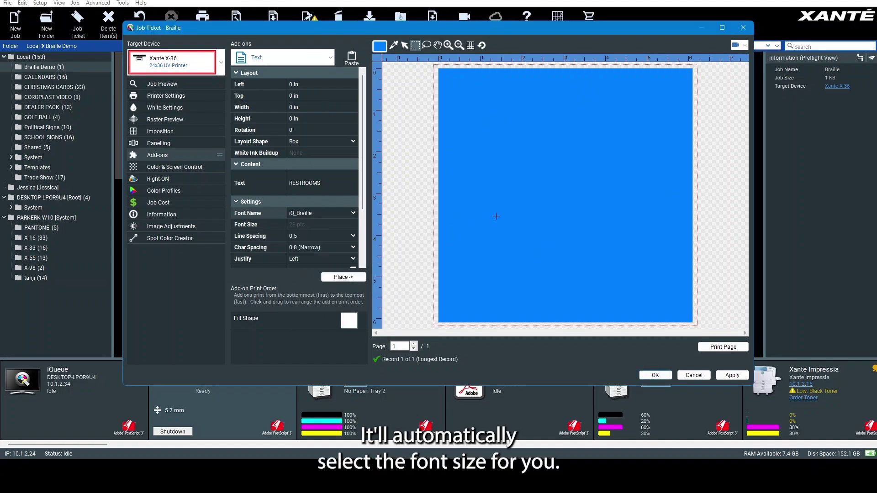
Place the braille text in a box about 3.86 by 0.89 in and move it down near the sign's lower edge.
left_click_drag(488, 223, 648, 260)
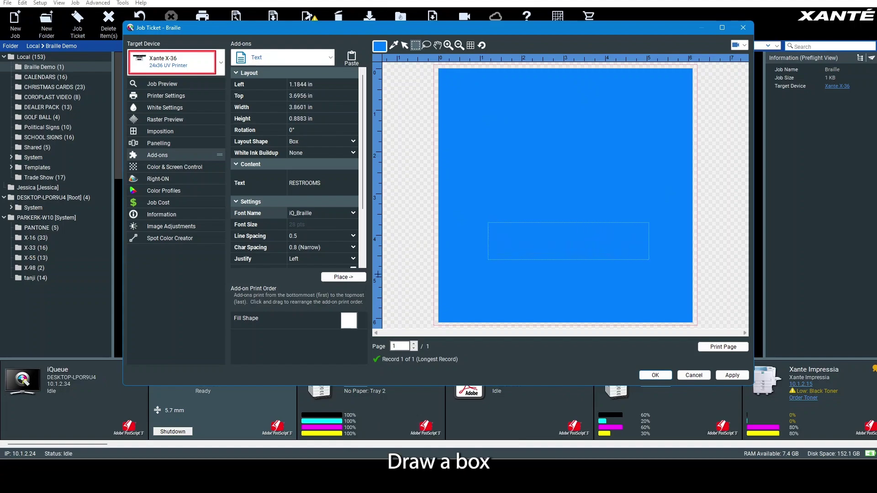
left_click(349, 278)
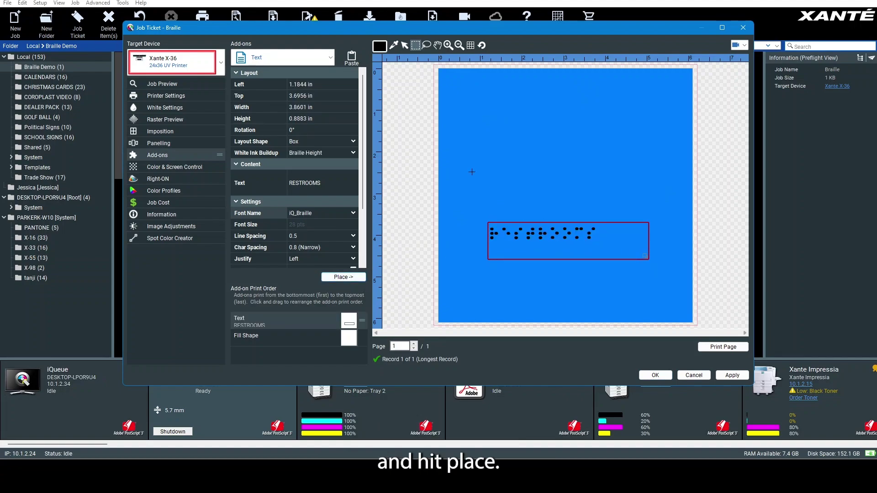
left_click(405, 46)
left_click_drag(565, 238, 575, 275)
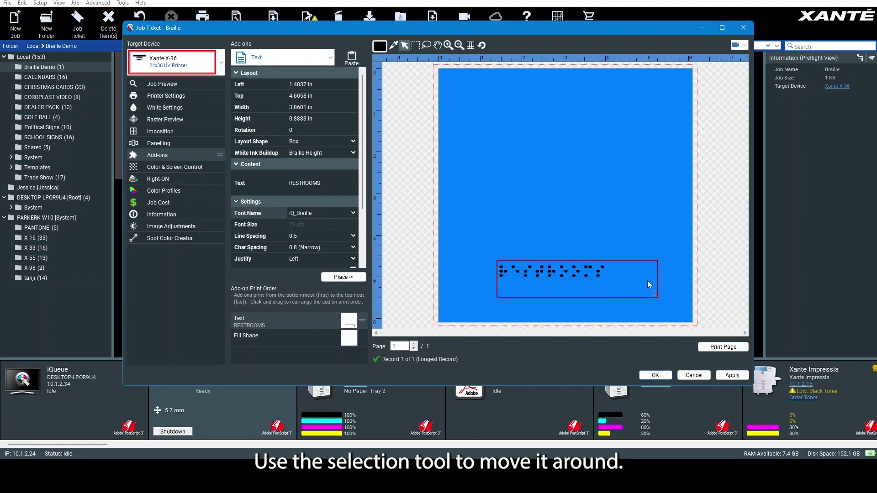
left_click(293, 114)
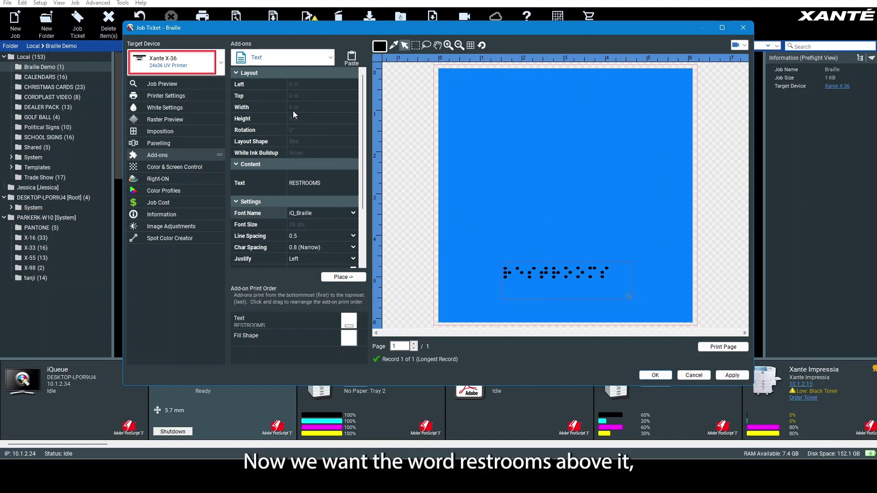
Place "RESTROOMS" in 36 pts Arial in a box about 4.51 by 1.23 in above the braille text.
left_click(353, 214)
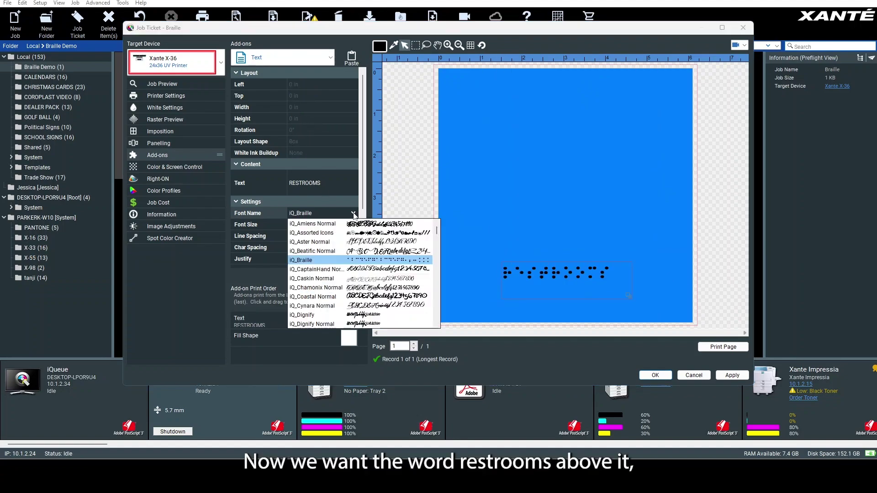
scroll(347, 263, "down", 5)
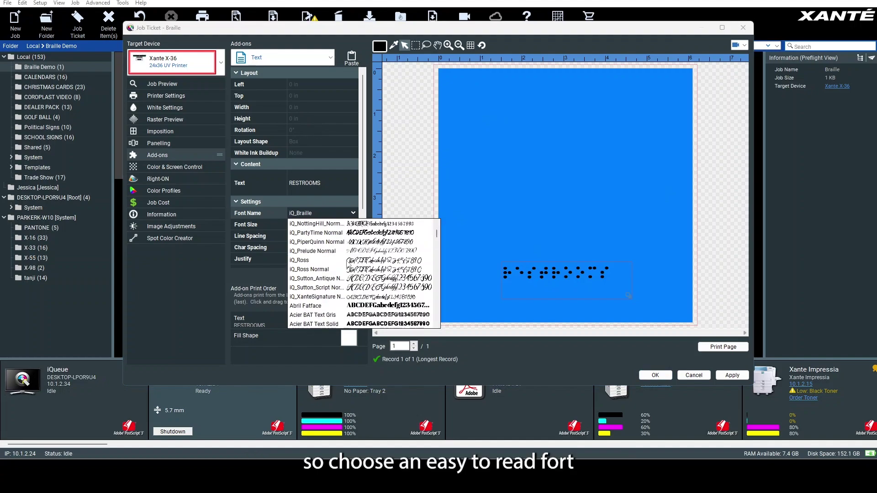
scroll(348, 263, "down", 6)
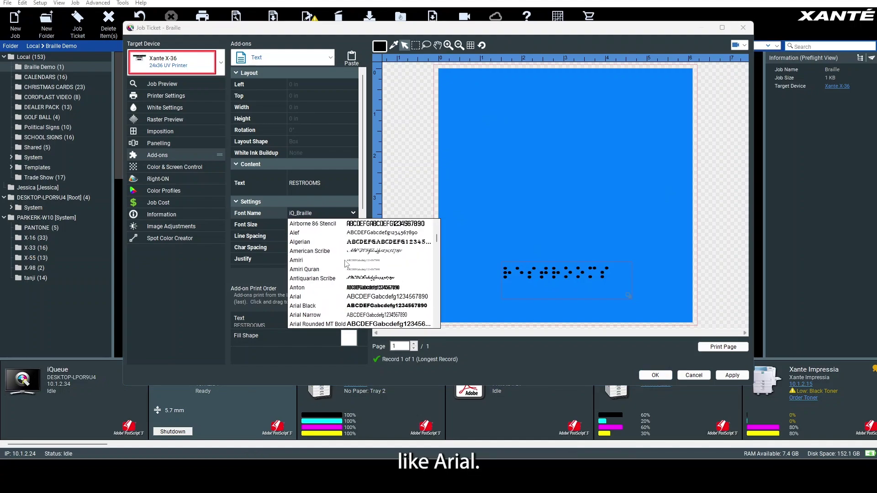
left_click(320, 296)
left_click(343, 277)
mouse_move(471, 204)
left_mouse_down()
mouse_move(519, 225)
mouse_move(658, 254)
left_mouse_up()
left_click(319, 225)
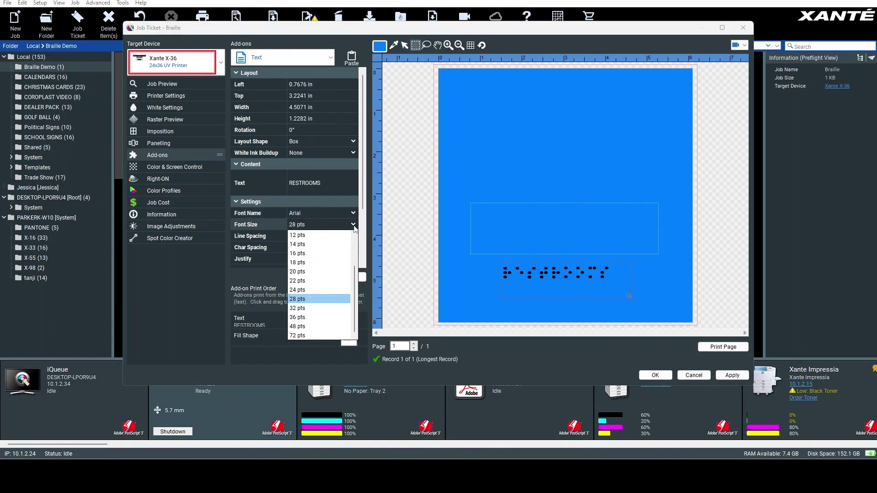
left_click(297, 317)
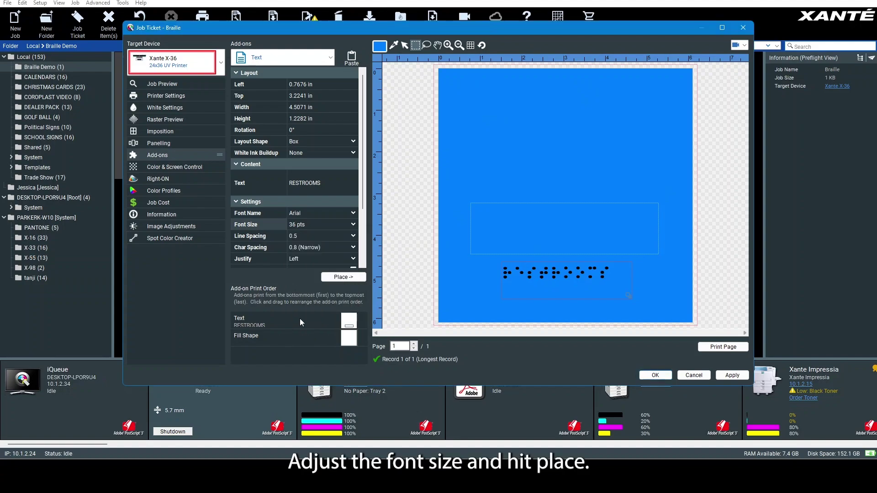
left_click(348, 279)
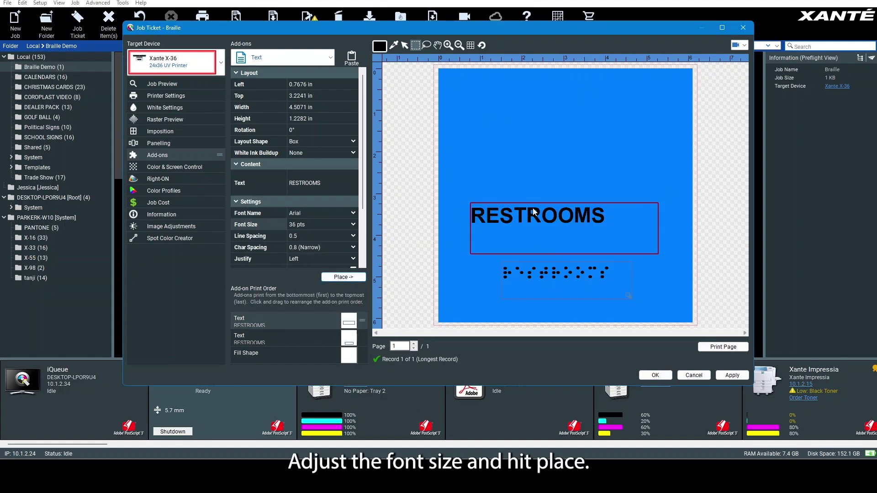
Move the Arial "RESTROOMS" text down so it sits directly above the braille line.
left_click(404, 45)
left_click_drag(545, 222, 640, 245)
left_click_drag(567, 238, 570, 245)
left_click(423, 166)
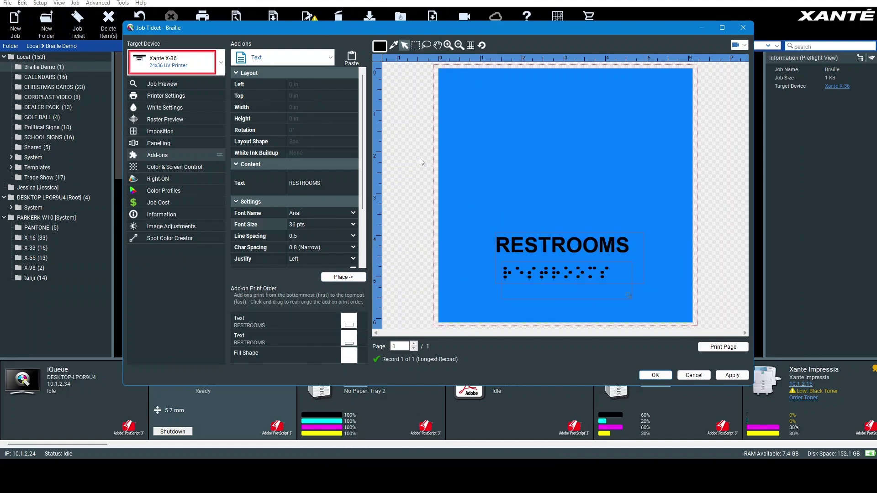
Set up a pictogram add-on using the Toilets symbol.
left_click(330, 58)
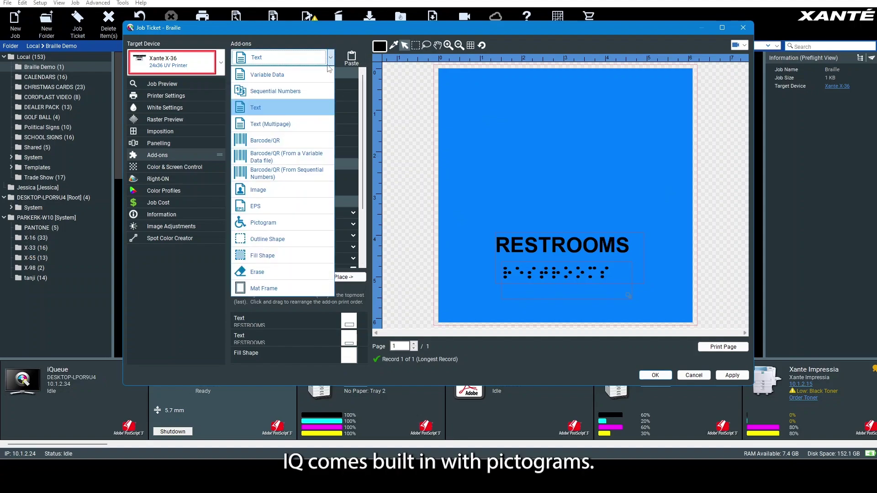
left_click(269, 224)
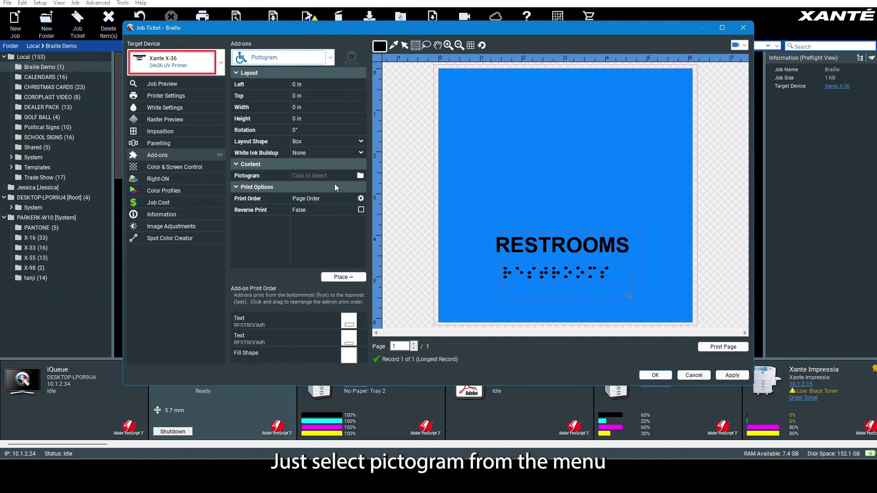
left_click(361, 176)
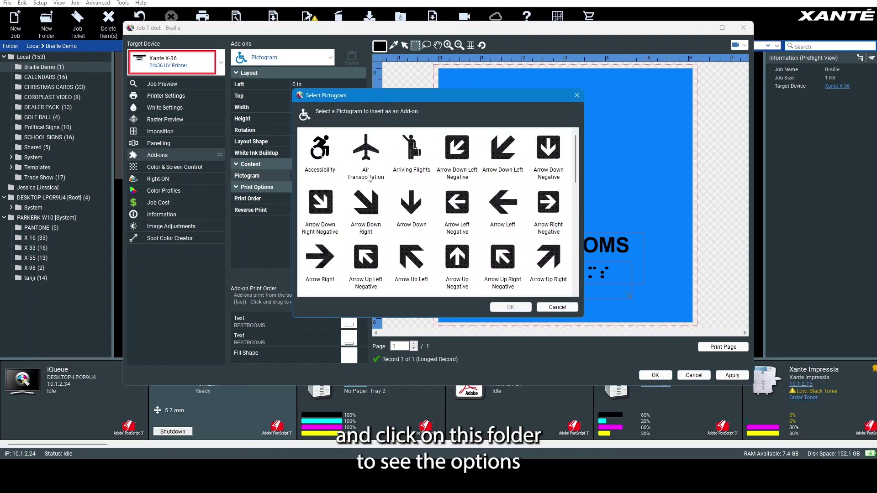
scroll(402, 189, "down", 8)
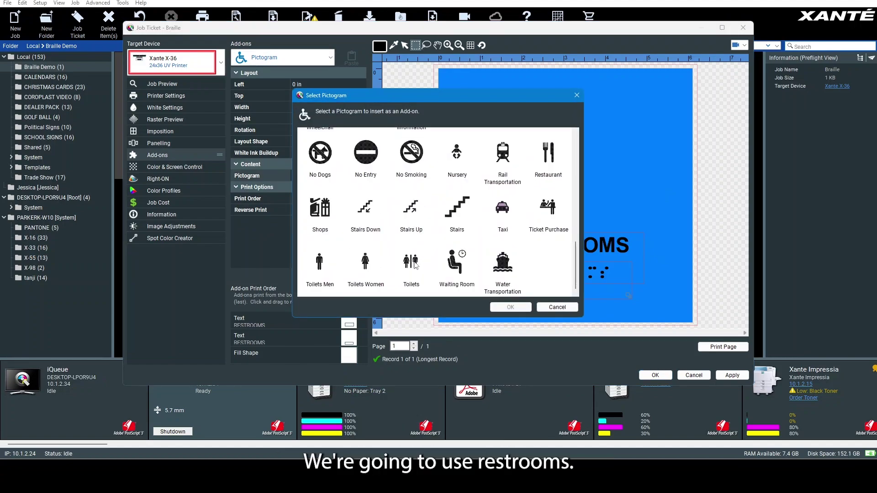
left_click(417, 264)
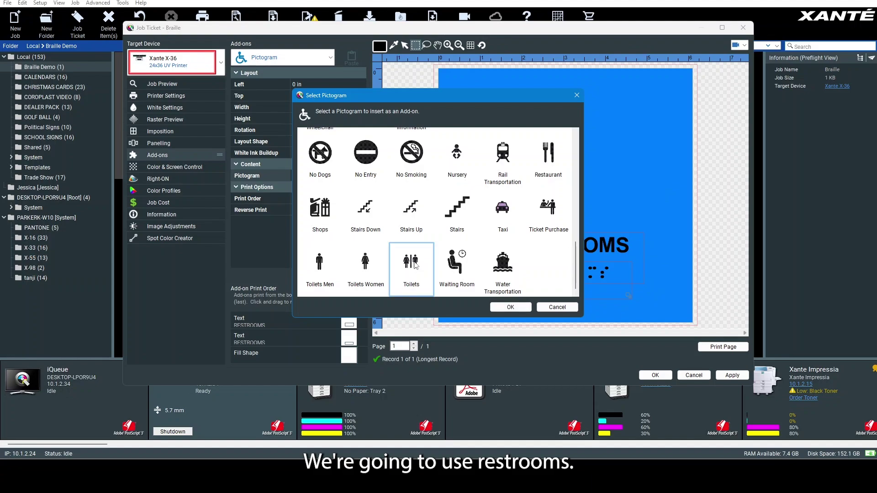
left_click(511, 307)
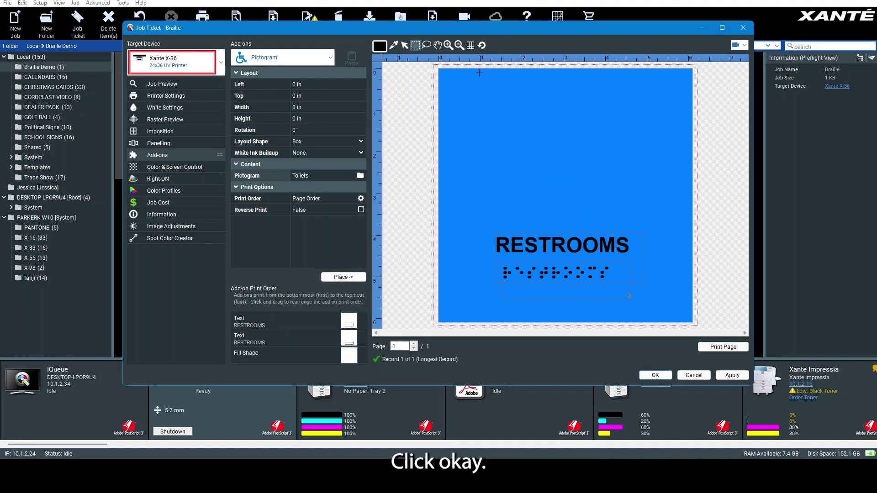
Place the Toilets pictogram above the "RESTROOMS" text, enlarging its box to about 3.82 by 4.94 in and centering it roughly on the sign.
left_click_drag(479, 73, 648, 245)
left_click(357, 275)
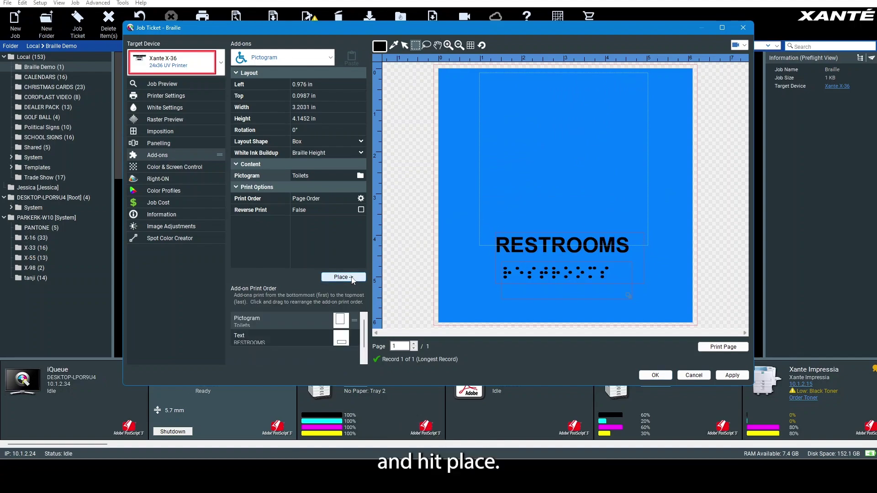
left_click(404, 45)
mouse_move(566, 163)
left_mouse_down()
mouse_move(594, 164)
mouse_move(583, 165)
left_mouse_up()
scroll(594, 169, "up", 3)
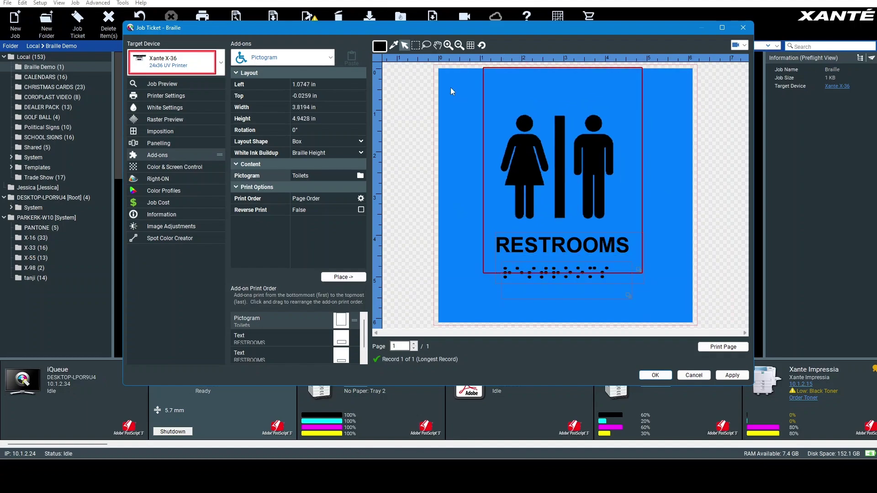
Change the color of the Toilets pictogram to white.
left_click(379, 46)
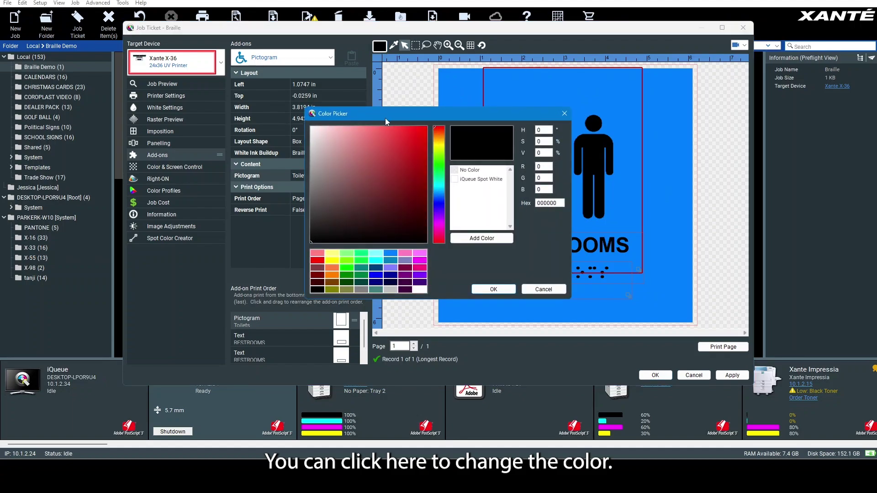
left_click(421, 291)
left_click(493, 289)
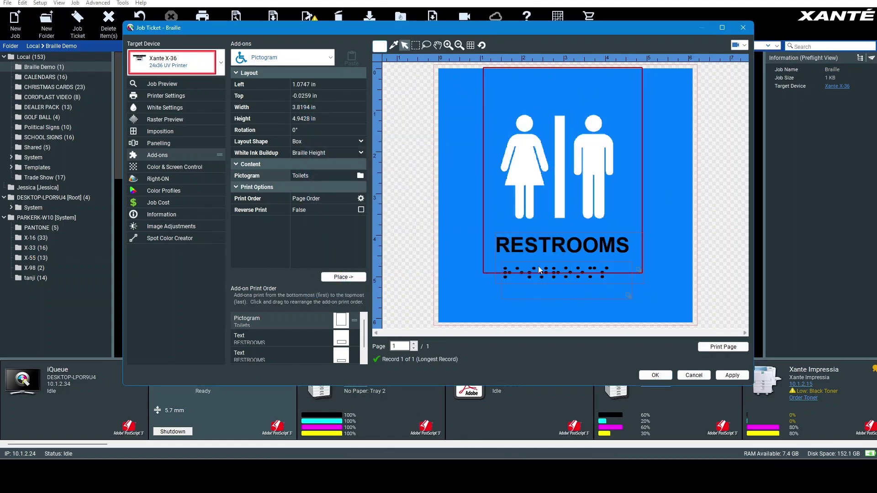
Recolor both the Arial "RESTROOMS" text and the braille text white.
left_click(296, 340)
left_click(379, 46)
left_click(421, 290)
left_click(494, 289)
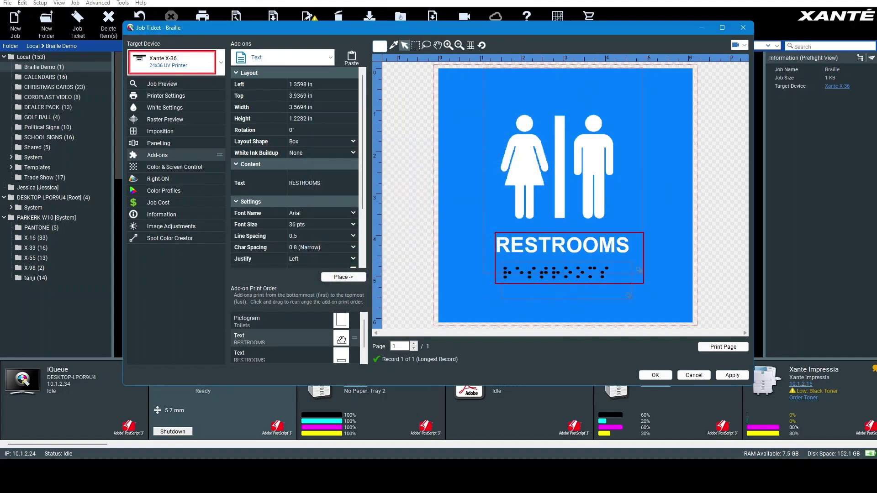
left_click(320, 356)
left_click(380, 46)
left_click(421, 291)
left_click(495, 290)
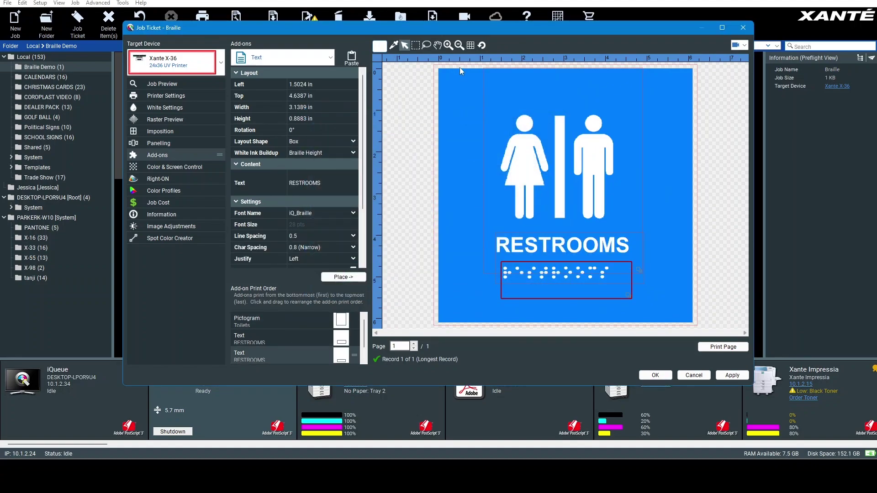
Turn on snap to grid and move the pictogram to 1.125 in from the left and 0 in from the top.
left_click(470, 45)
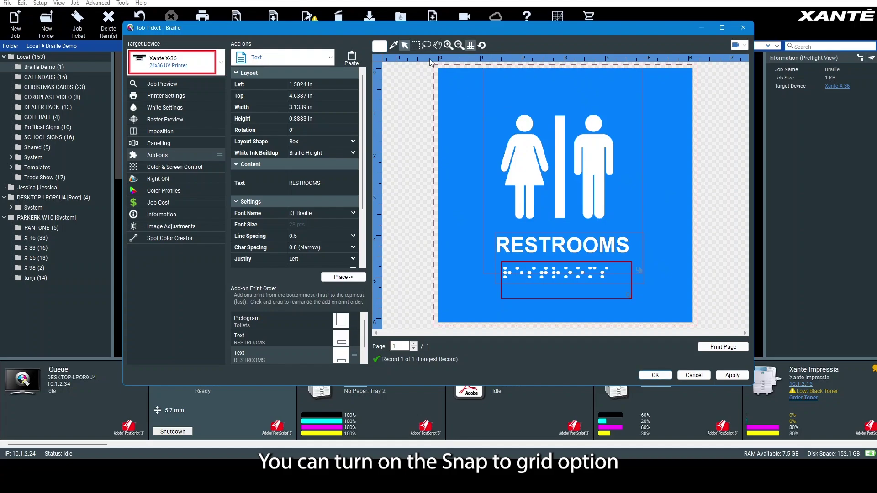
left_click(550, 164)
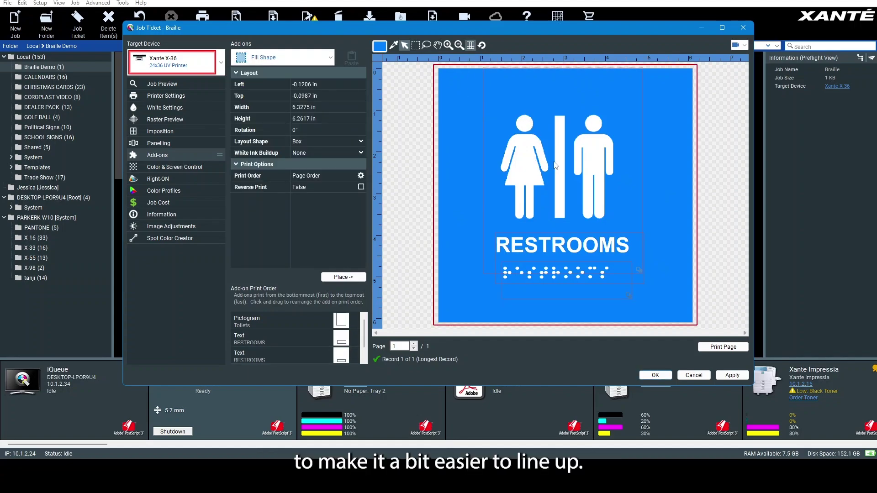
left_click(556, 166)
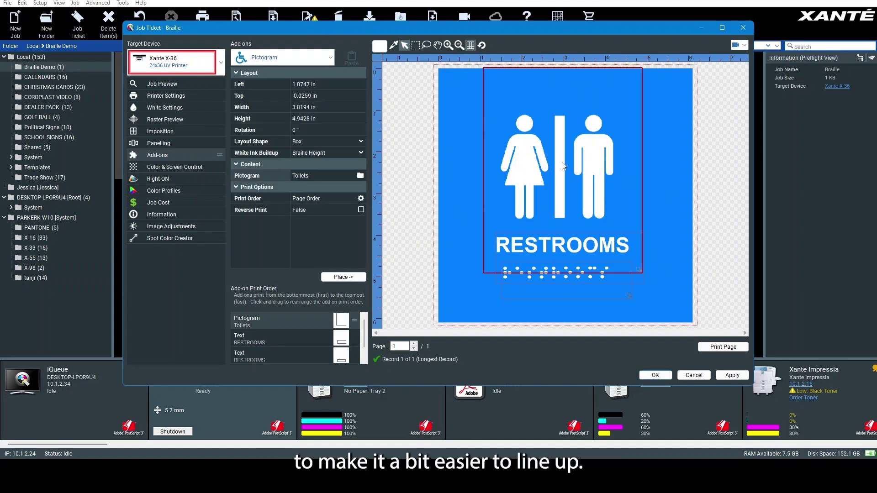
left_click_drag(562, 165, 565, 166)
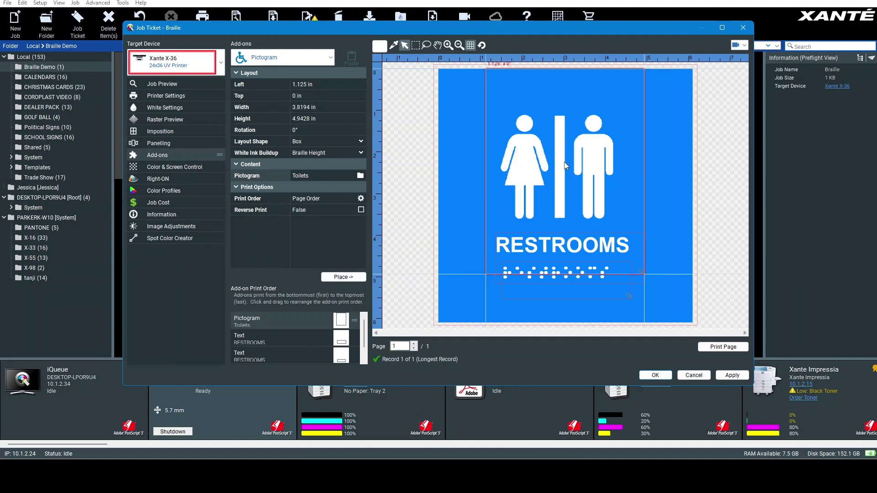
Snap the Arial text to 1.375 in left and 3.875 in top, and the braille text to 1.625 in left and 4.625 in top.
left_click(556, 288)
left_click(562, 274)
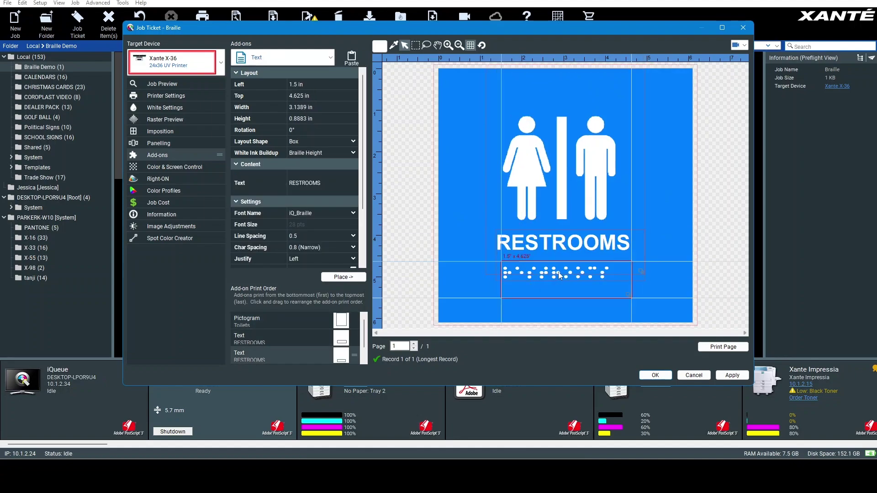
left_click_drag(561, 274, 567, 275)
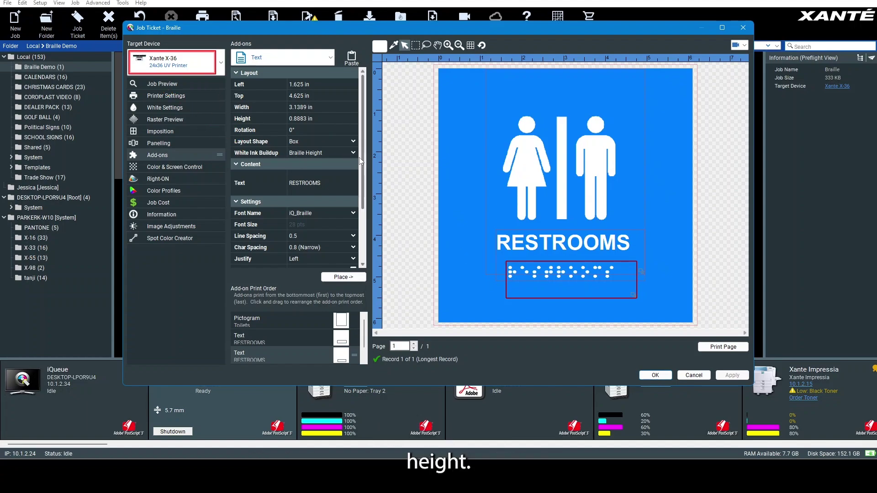
Set the white ink buildup of the Arial "RESTROOMS" text to 14 layers and apply the add-on changes.
left_click(517, 231)
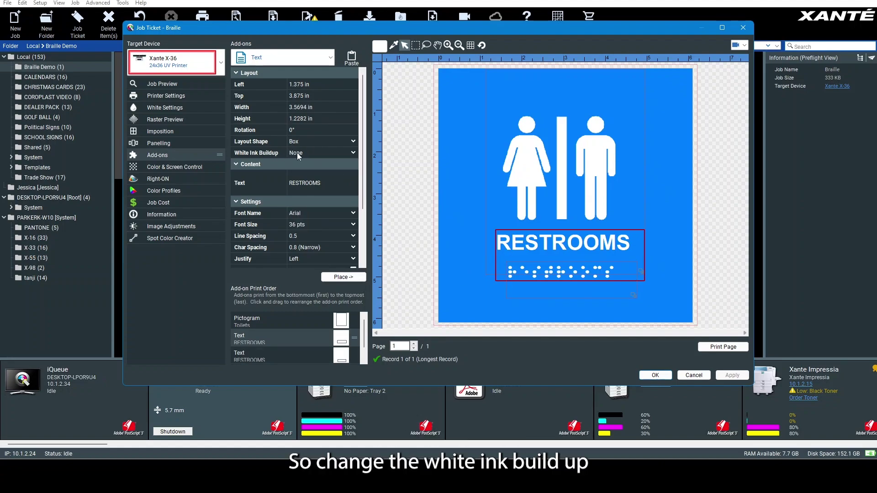
left_click(329, 153)
scroll(325, 241, "down", 2)
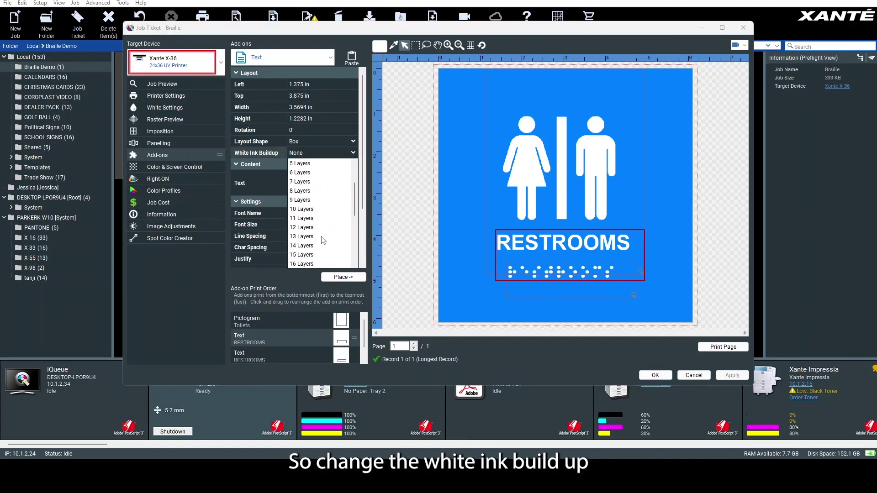
left_click(307, 245)
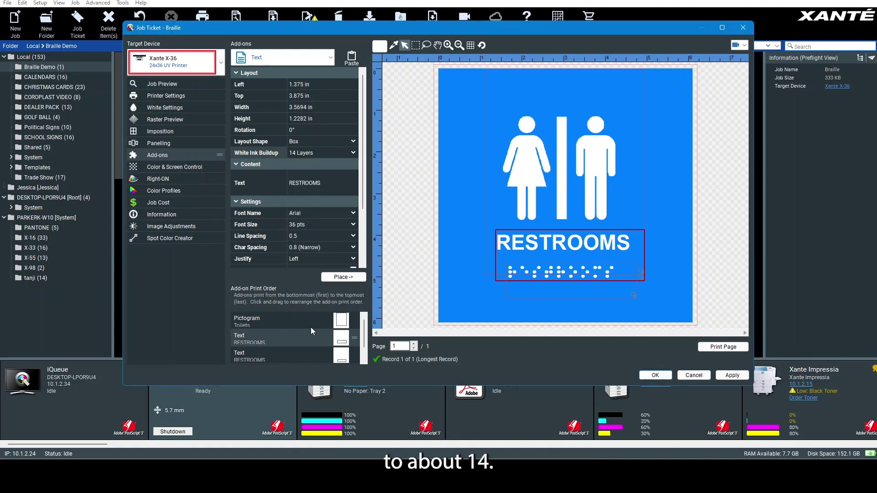
left_click(284, 361)
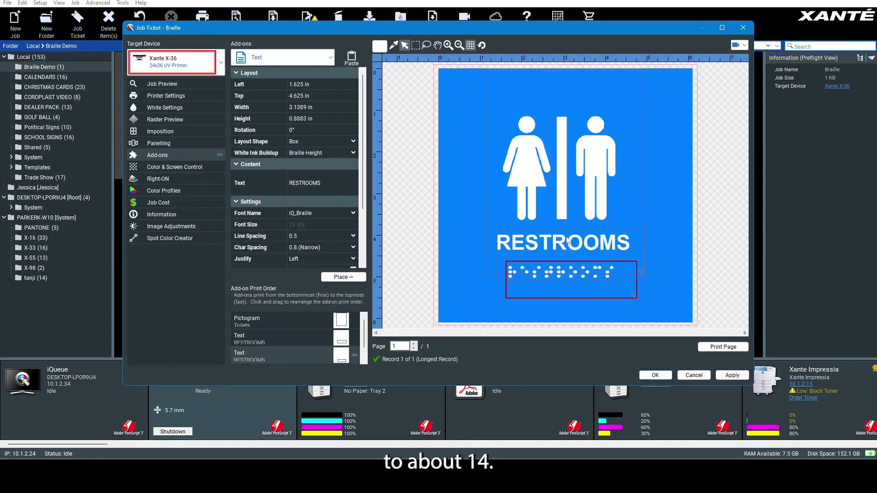
left_click(732, 376)
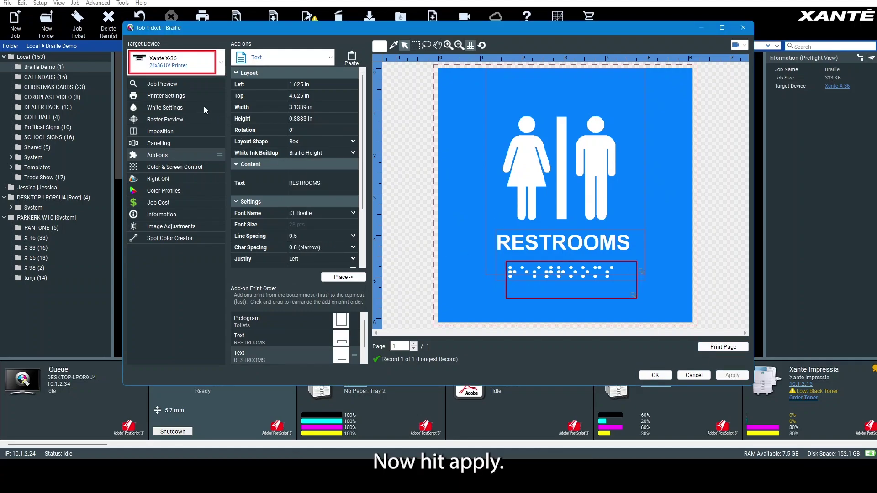
Set the media thickness to 2.7 mm in the printer settings and save the job ticket.
left_click(172, 97)
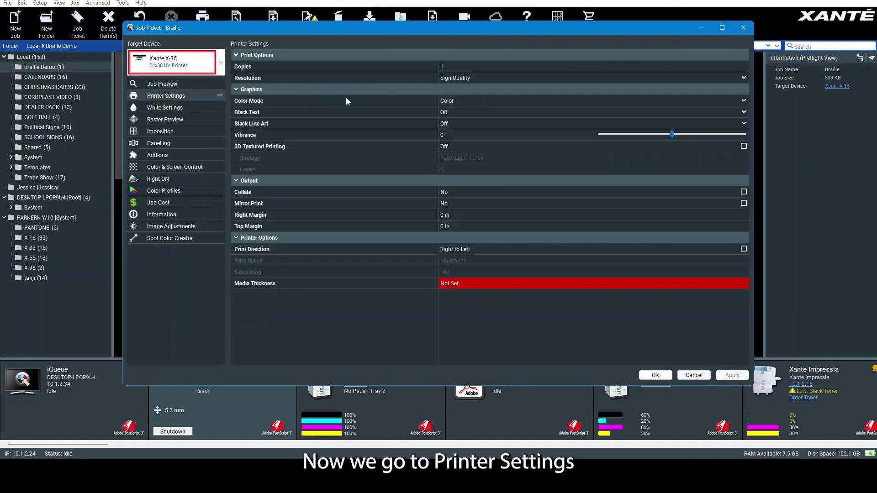
left_click(479, 285)
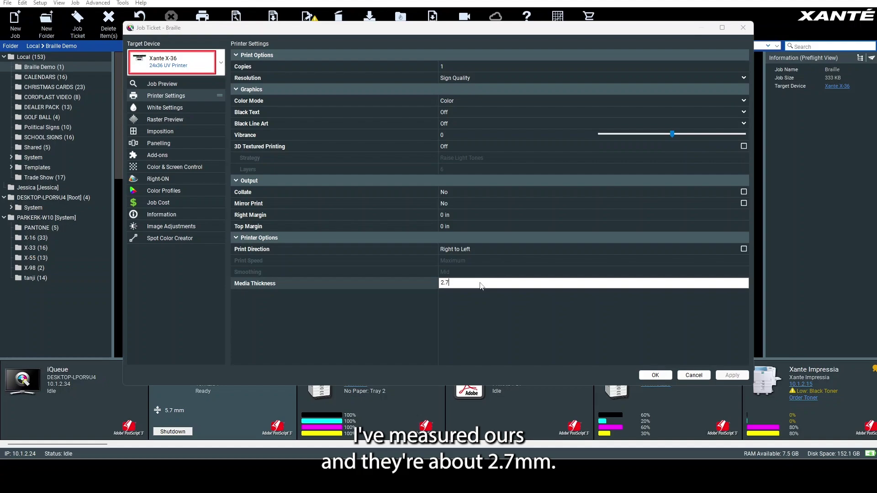
key("Return")
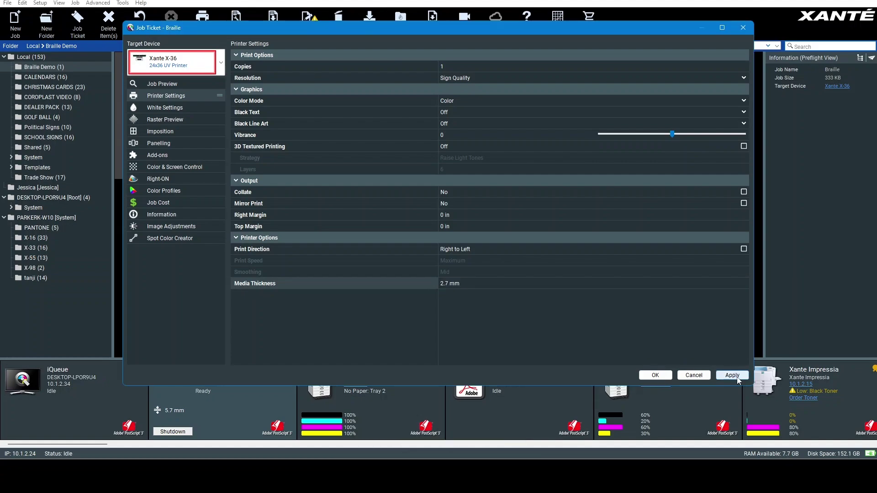
left_click(654, 375)
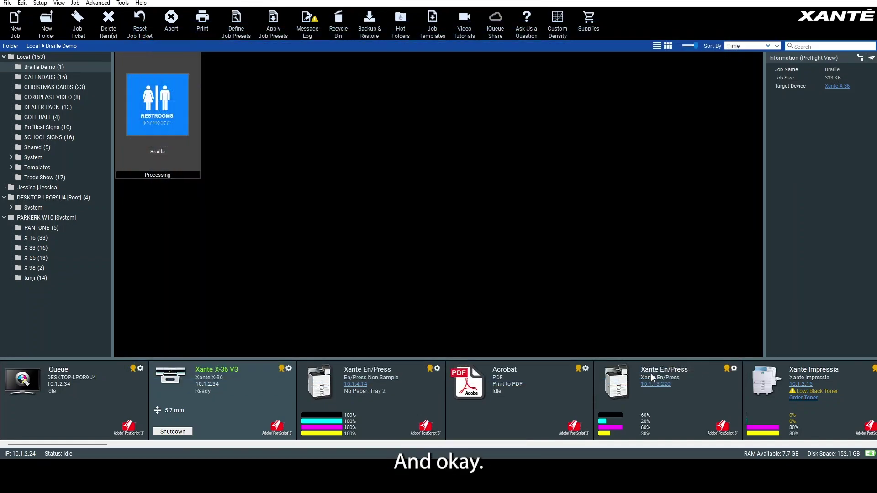